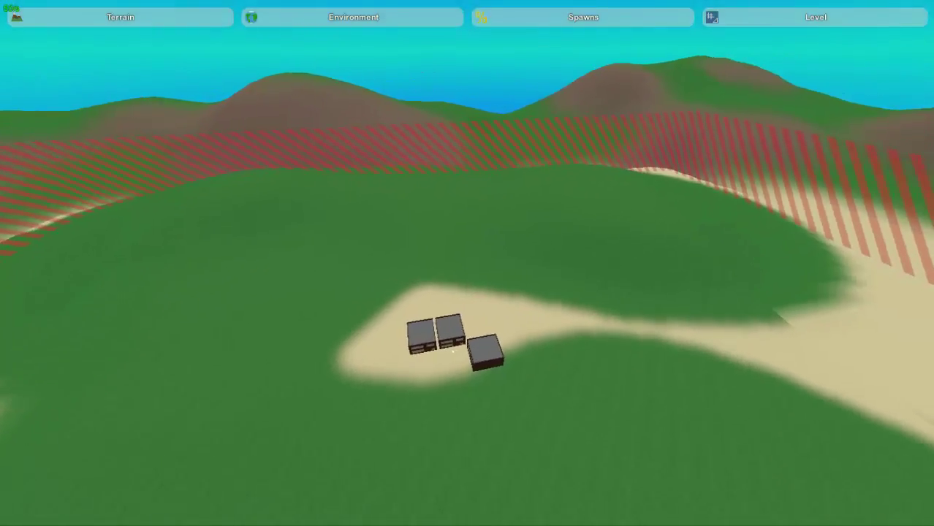
Step: Fly the editor camera around the terrain and buildings, tilting up toward the horizon
key("Escape")
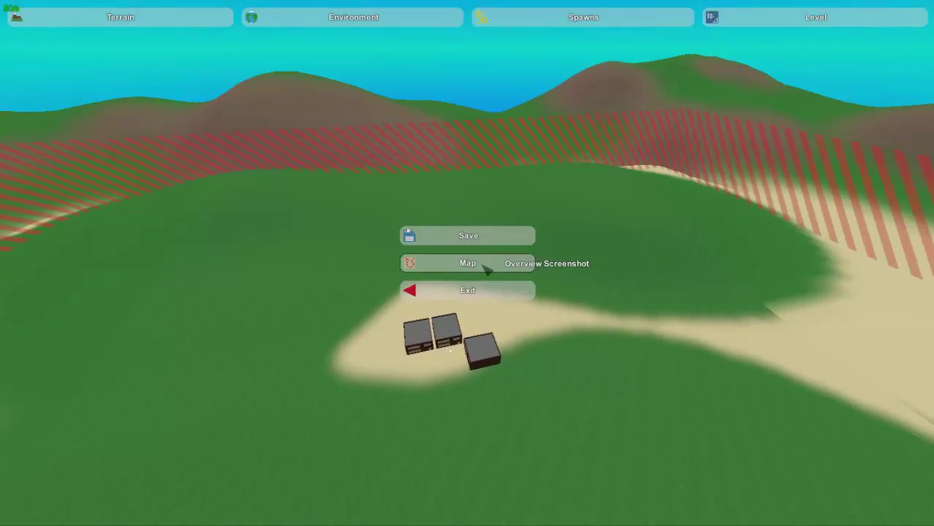
key("Escape")
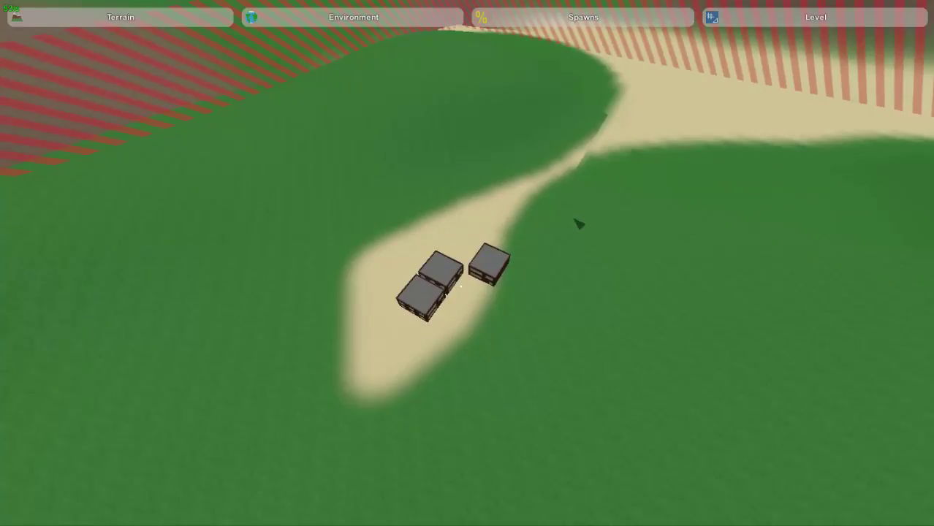
right_click_drag(579, 225, 579, 225)
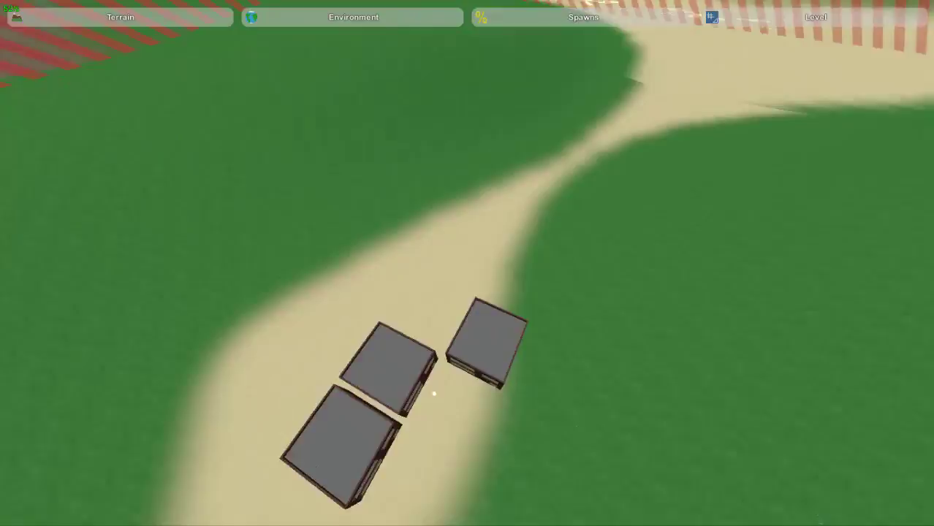
right_click_drag(433, 395, 501, 278)
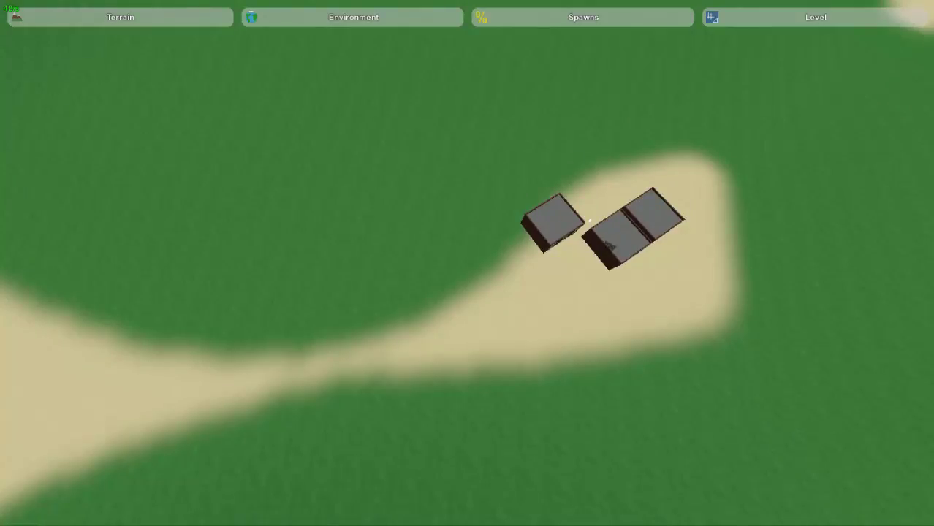
right_click_drag(590, 220, 472, 275)
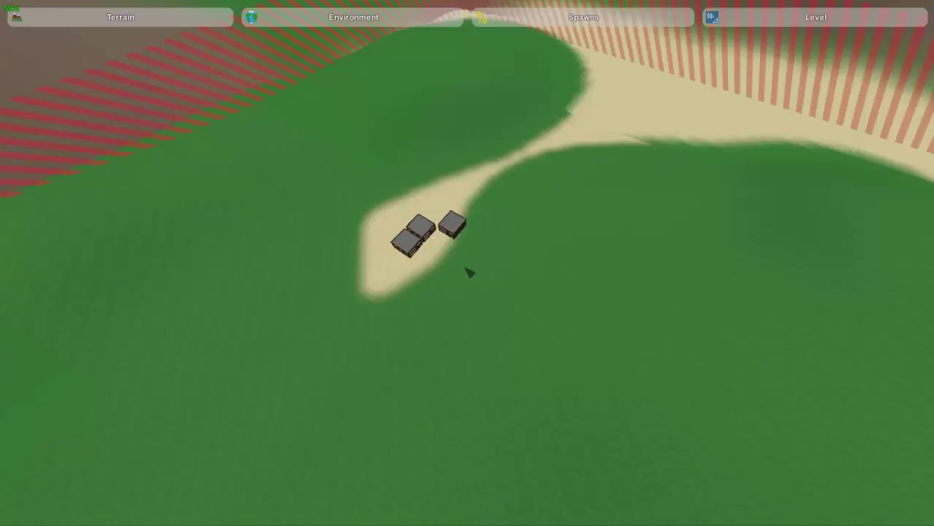
Step: Exit the map editor to the main menu and bring up the quit option
key("Escape")
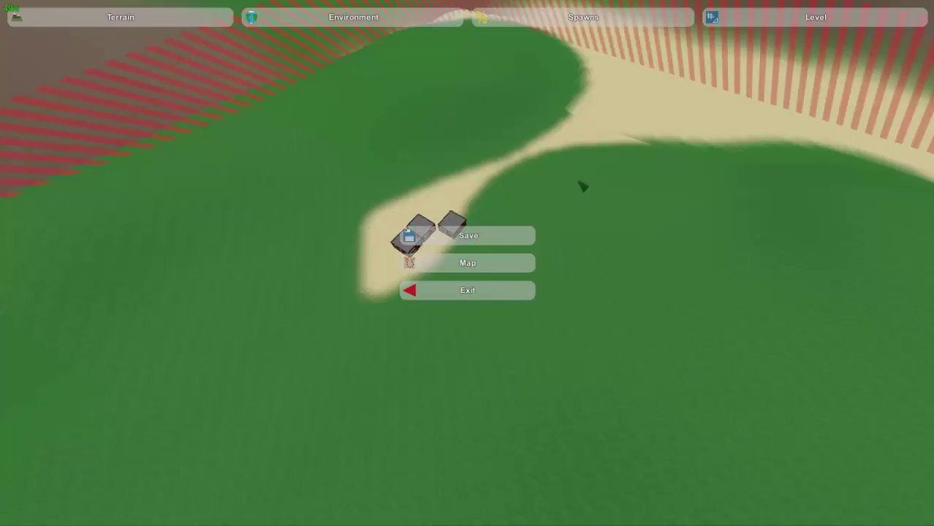
key("Escape")
key("Escape")
left_click(505, 293)
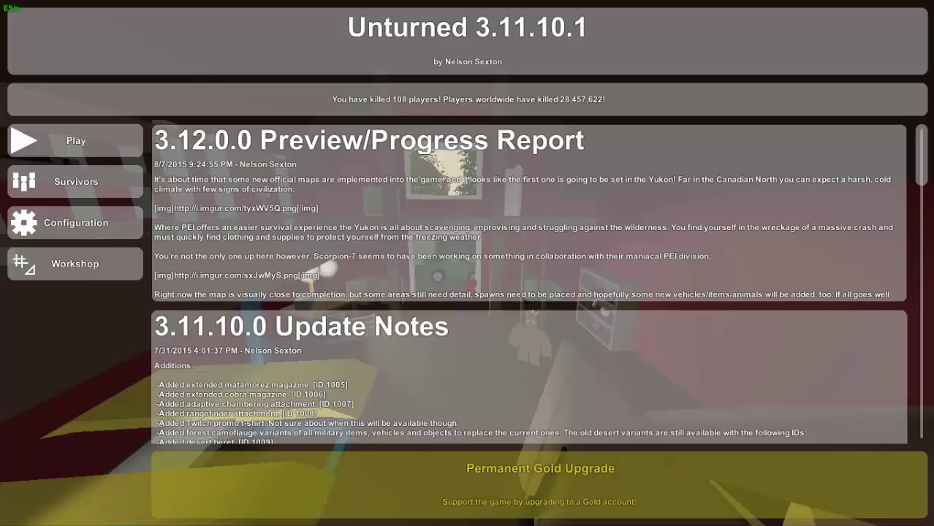
key("Escape")
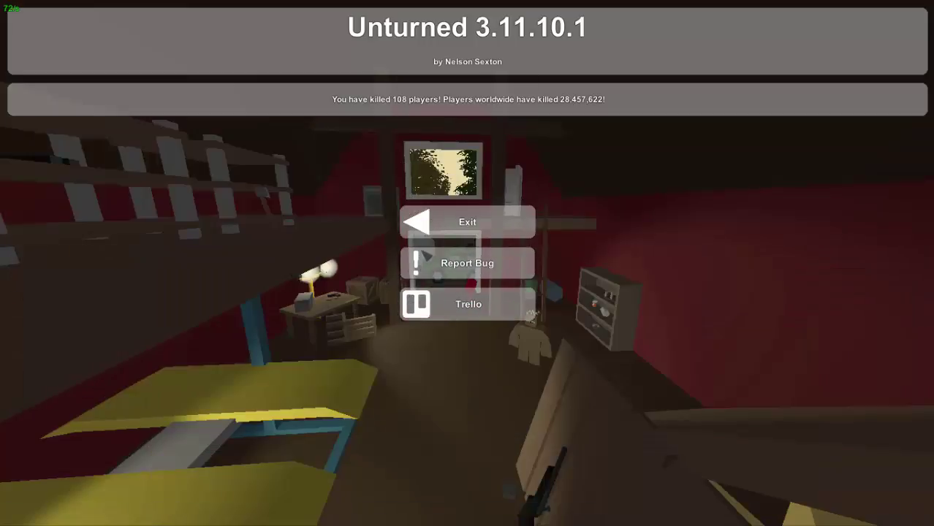
Step: Quit Unturned, then browse its local files from Steam's Properties > Local Files
left_click(445, 230)
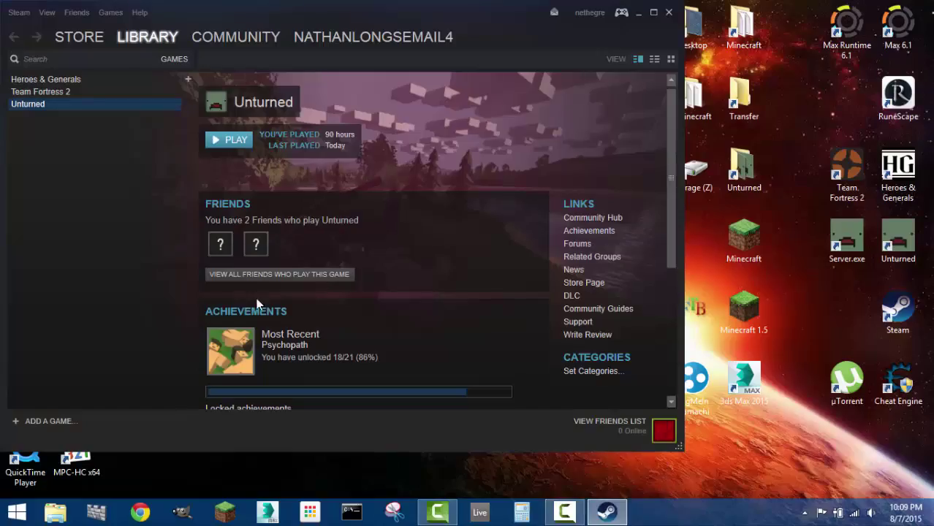
right_click(38, 104)
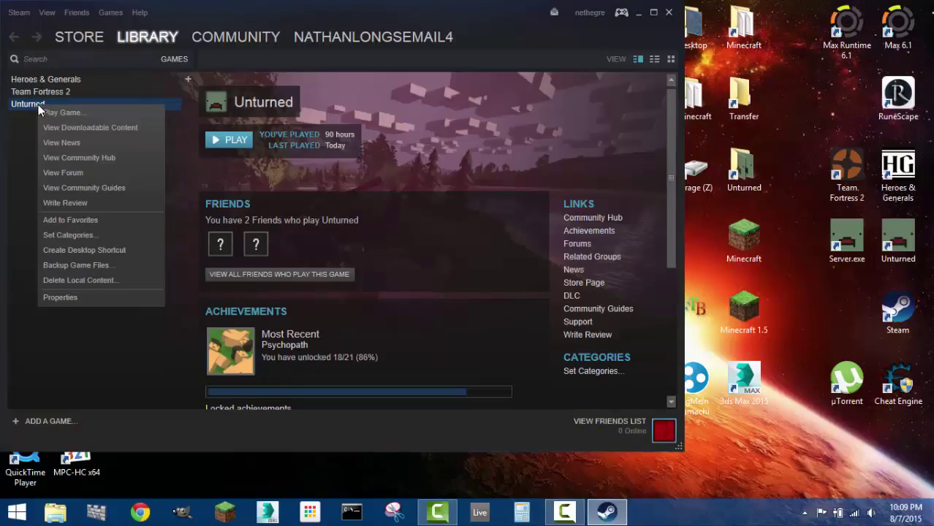
left_click(60, 298)
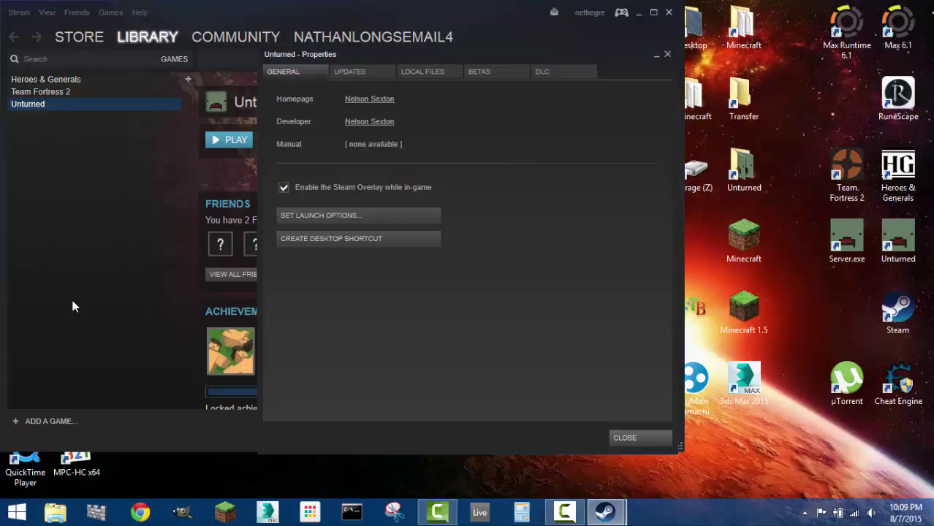
left_click(413, 73)
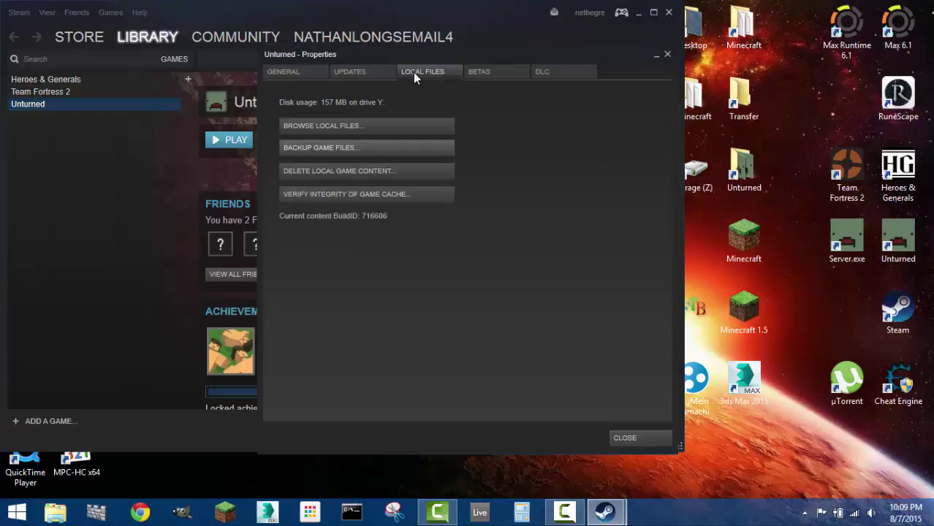
left_click(330, 129)
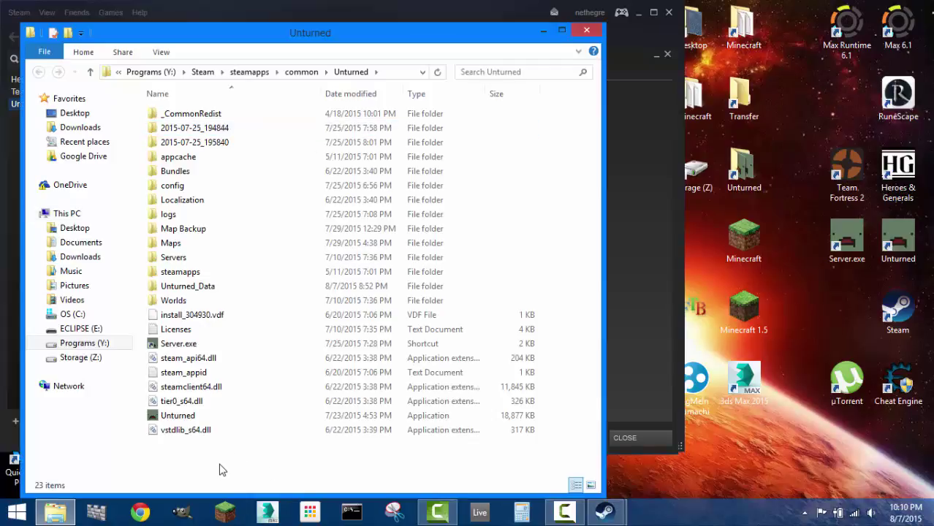
Step: Navigate into Maps > NewMap and bring up the context menu for the Map image
left_click(165, 242)
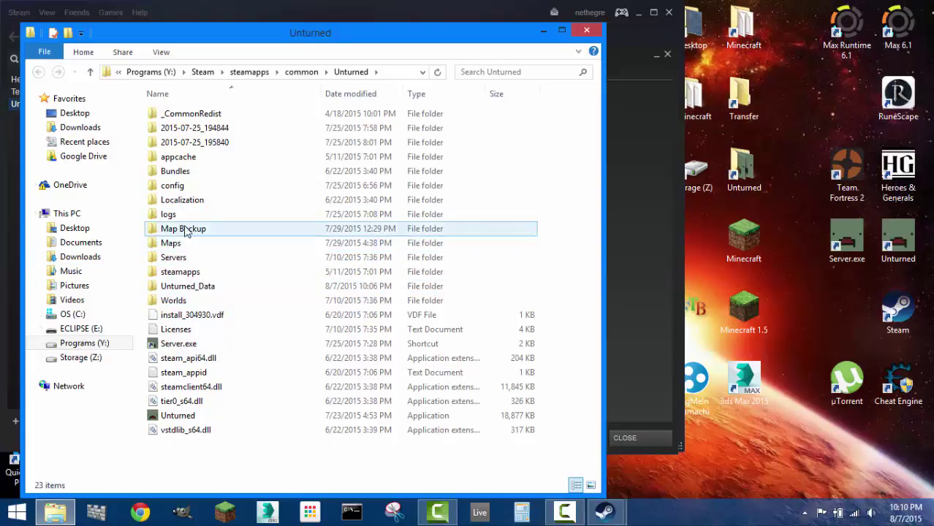
left_click(243, 171)
double_click(175, 244)
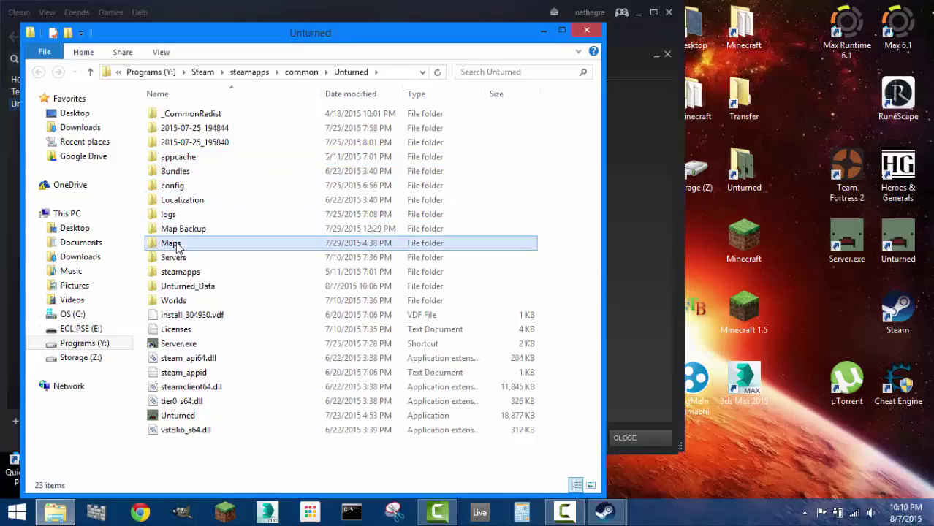
left_click(90, 72)
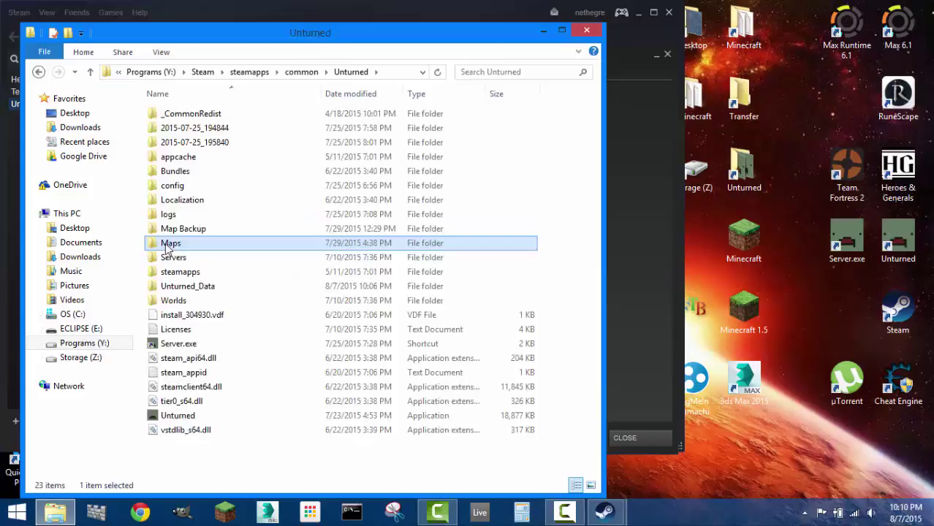
double_click(179, 245)
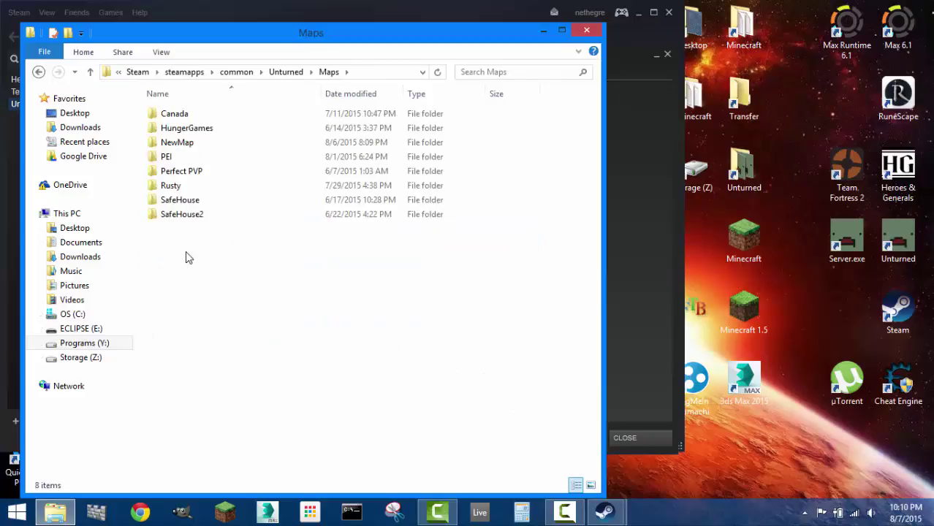
double_click(173, 146)
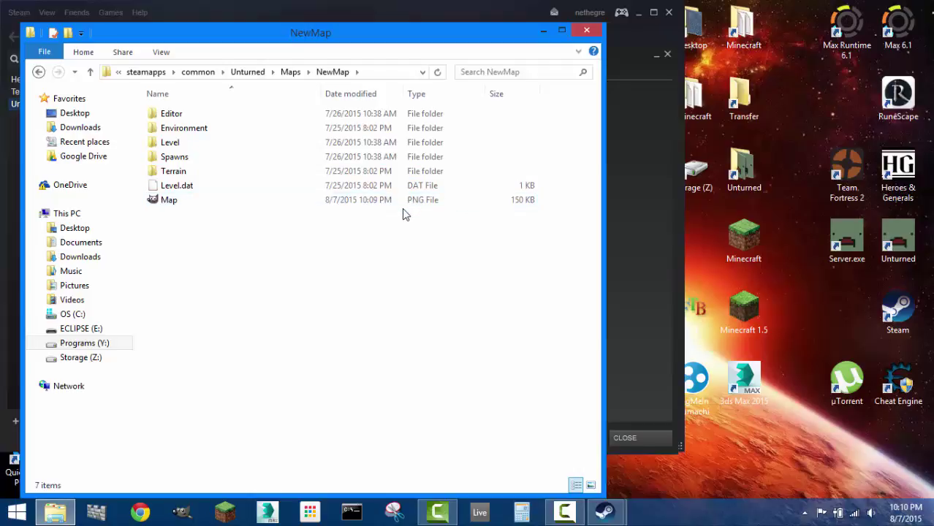
right_click(164, 200)
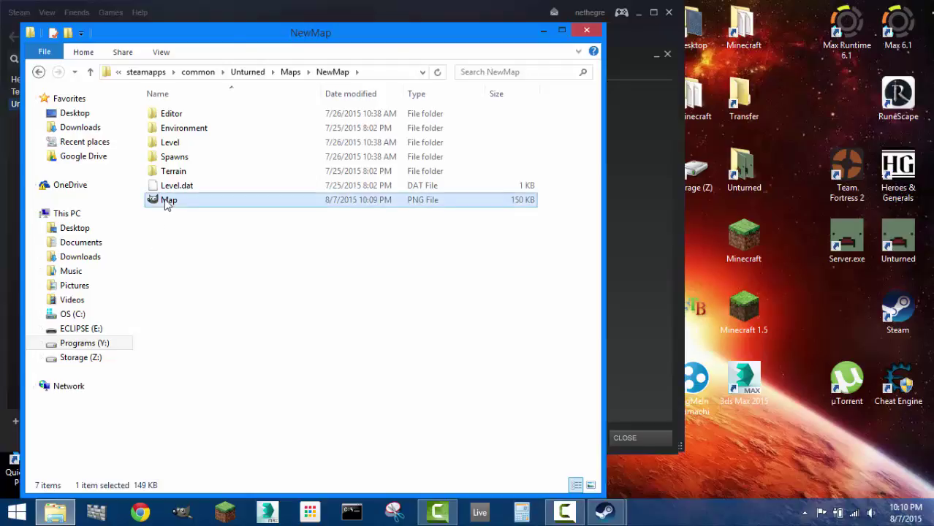
Step: Open the Map image with Paint via Open with
mouse_move(282, 340)
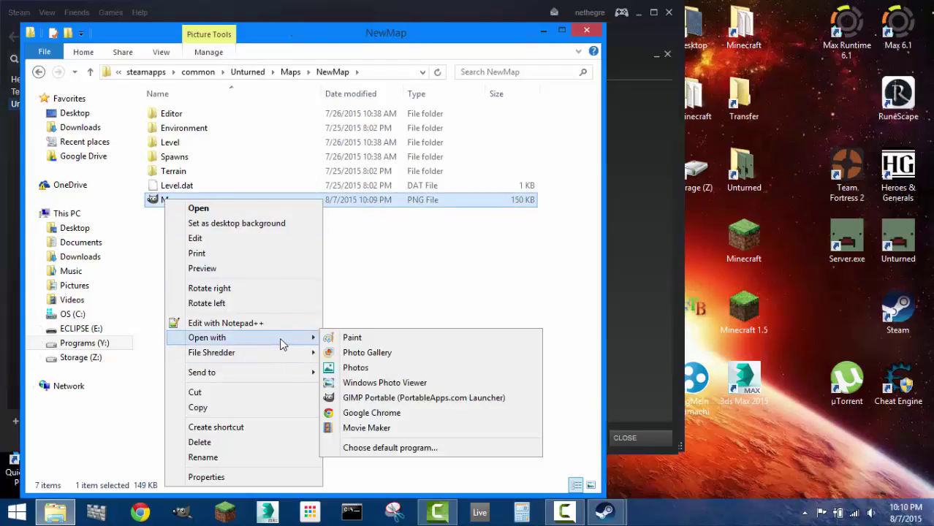
left_click(347, 338)
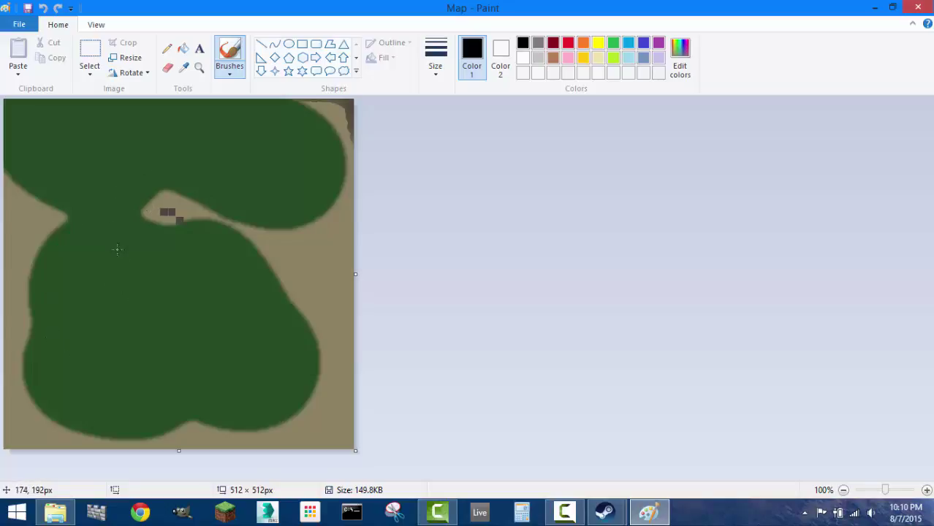
Step: Close Paint and select the Map PNG in NewMap to view its details
left_click(919, 8)
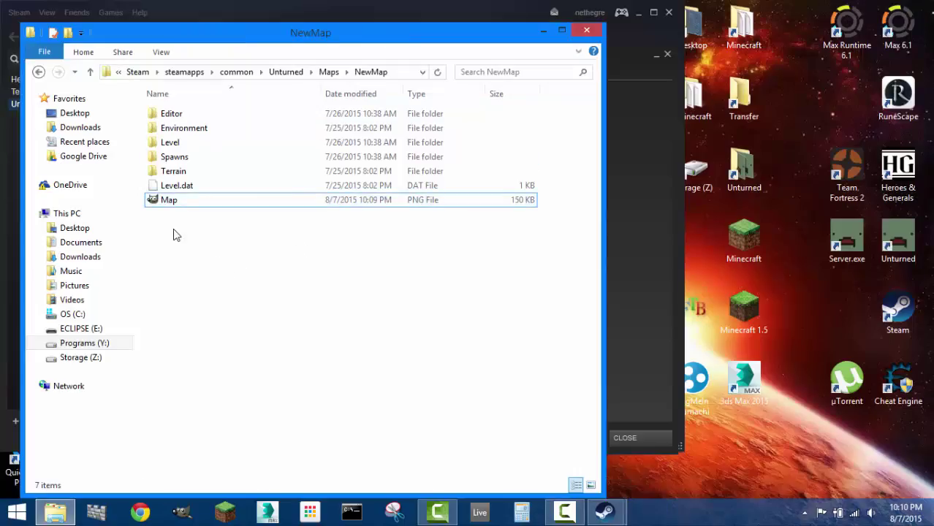
left_click(169, 207)
left_click(409, 302)
left_click(148, 204)
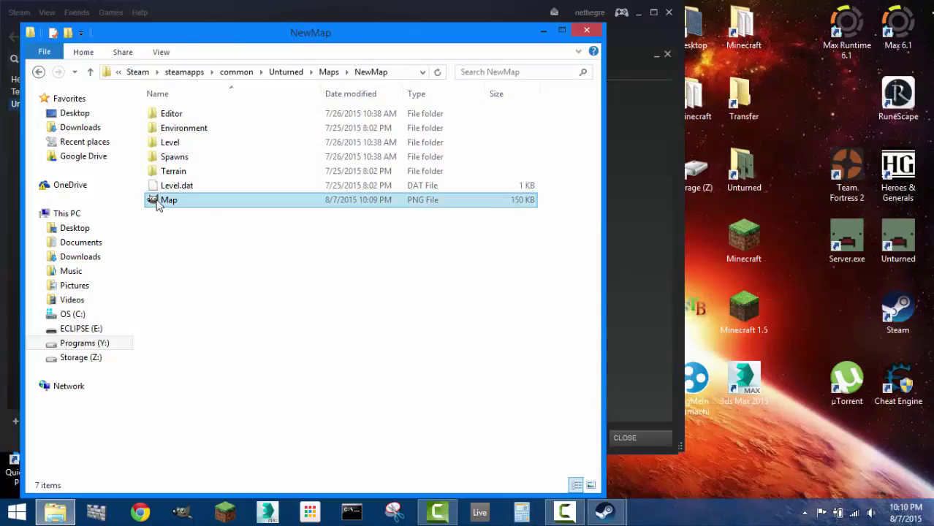
left_click(209, 212)
left_click(172, 205)
left_click(261, 251)
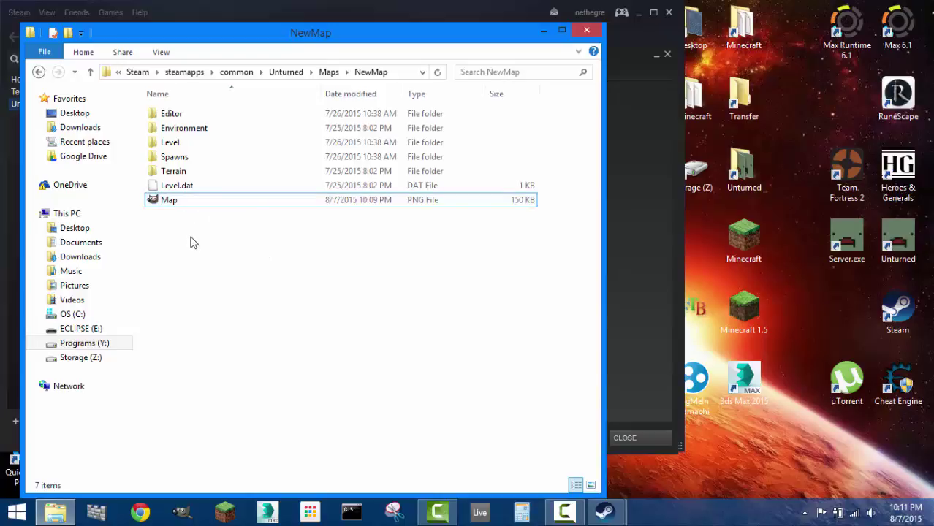
Step: Close the NewMap folder, the Unturned Properties dialog and the Steam window
left_click(587, 31)
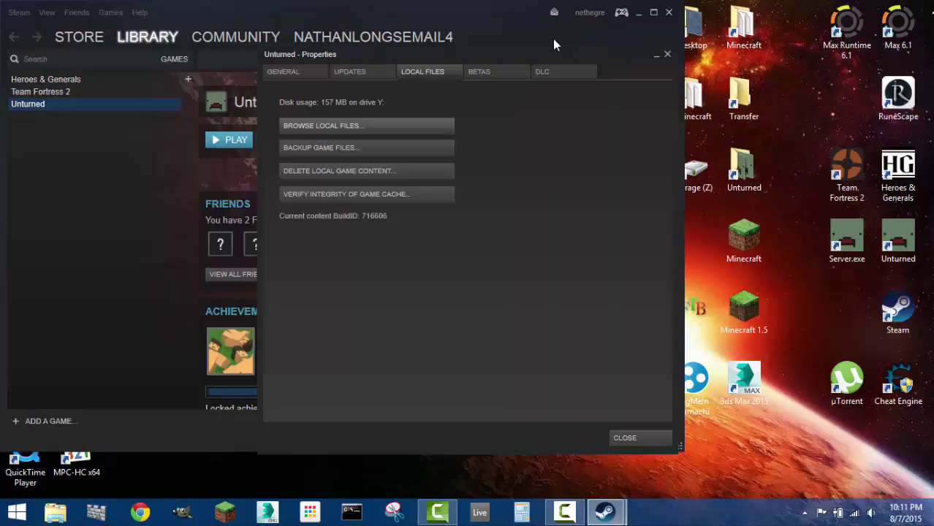
left_click(667, 54)
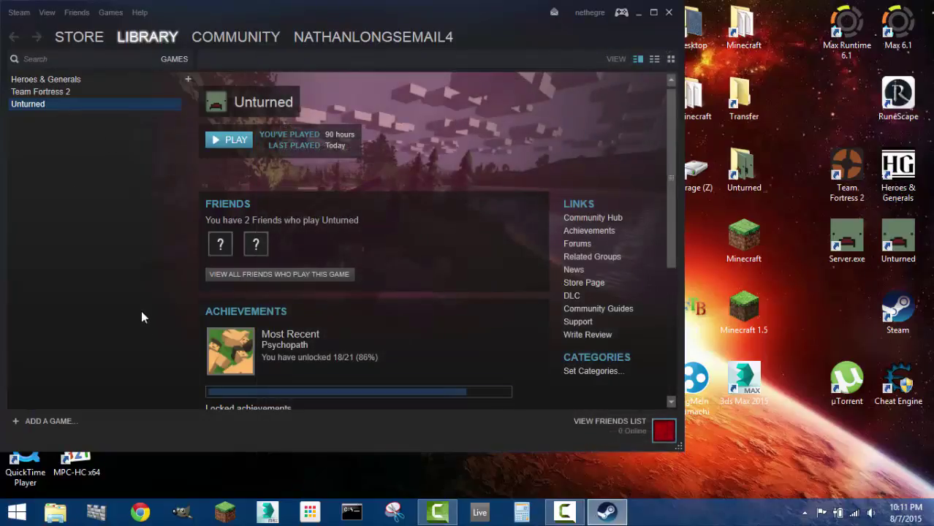
left_click_drag(674, 172, 661, 252)
left_click_drag(651, 325, 652, 371)
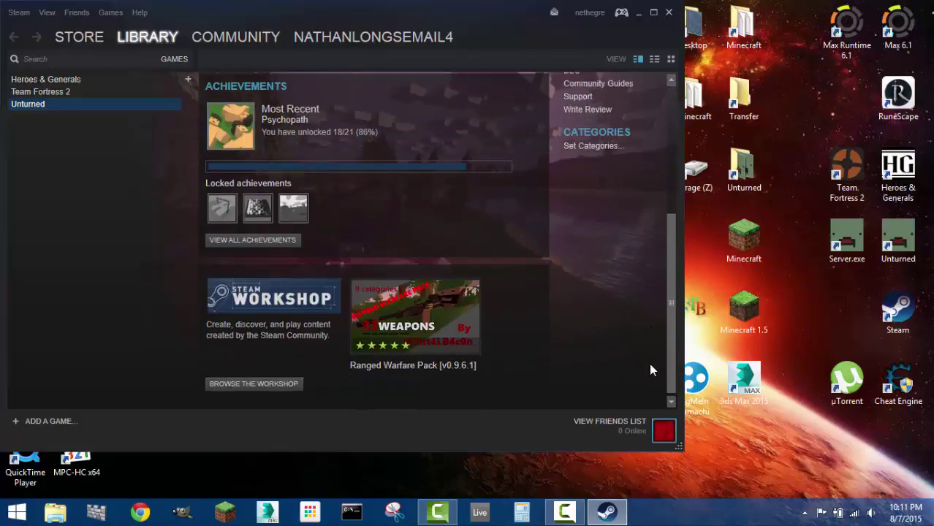
scroll(659, 325, "up", 5)
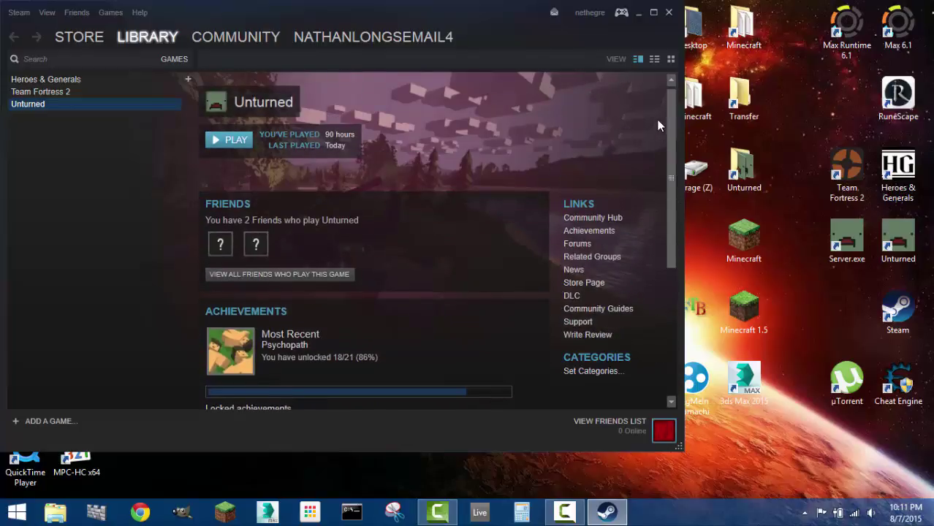
left_click(669, 16)
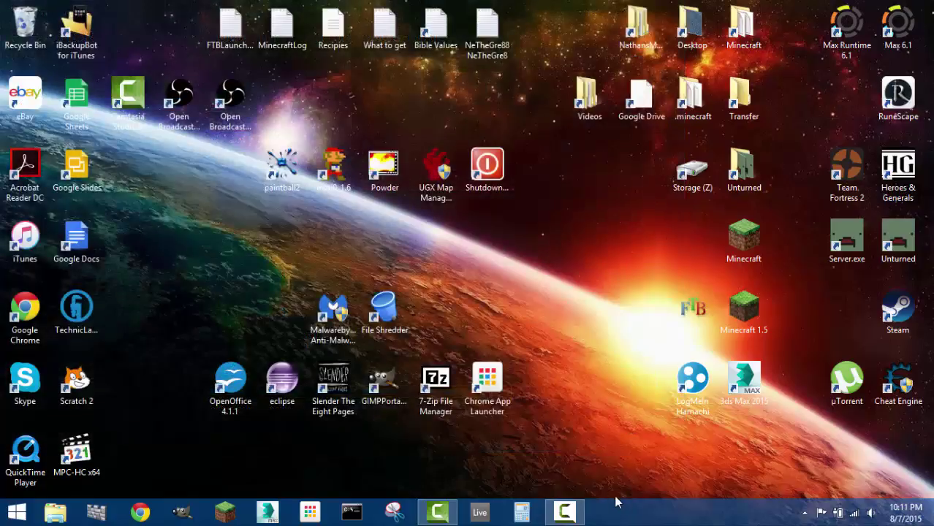
left_click(573, 515)
left_click(574, 516)
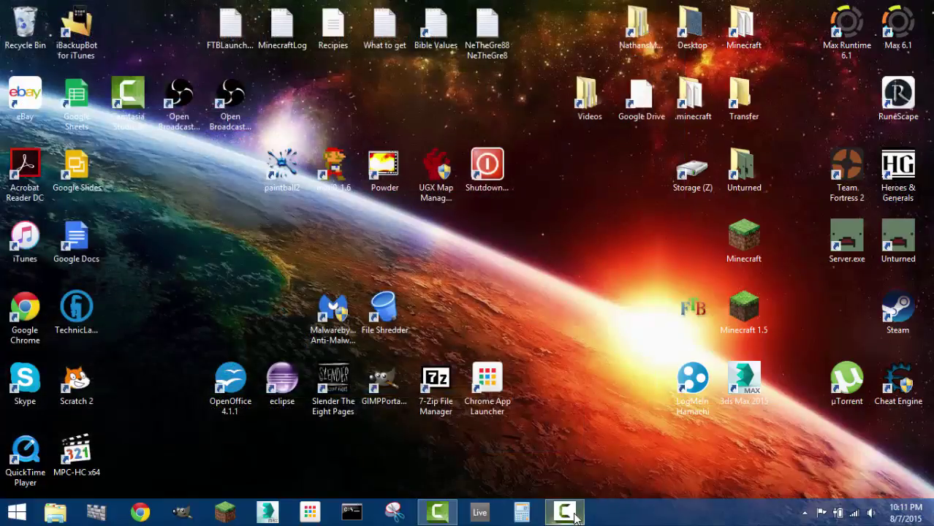